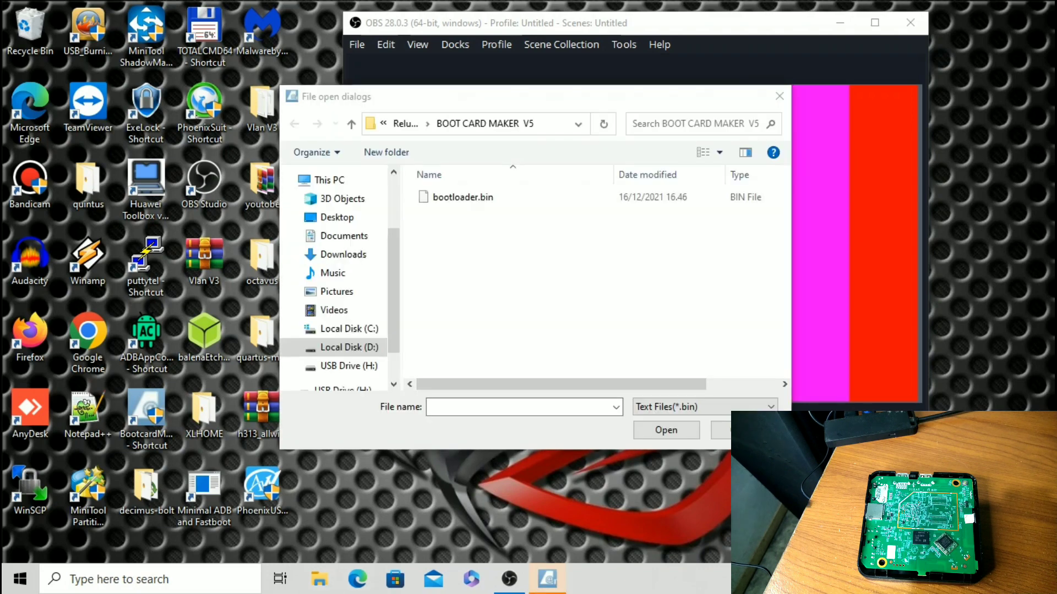
Switch to File Explorer, check the drives under This PC, and return to BootcardMaker's file open dialog
{"action": "left_click", "coordinate": [320, 579]}
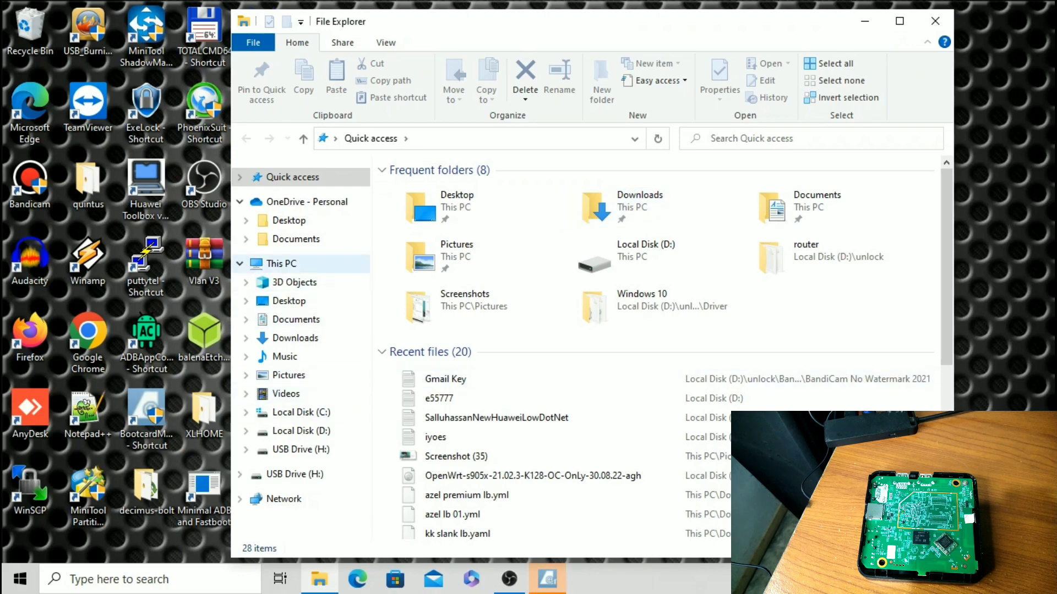
{"action": "left_click", "coordinate": [281, 263]}
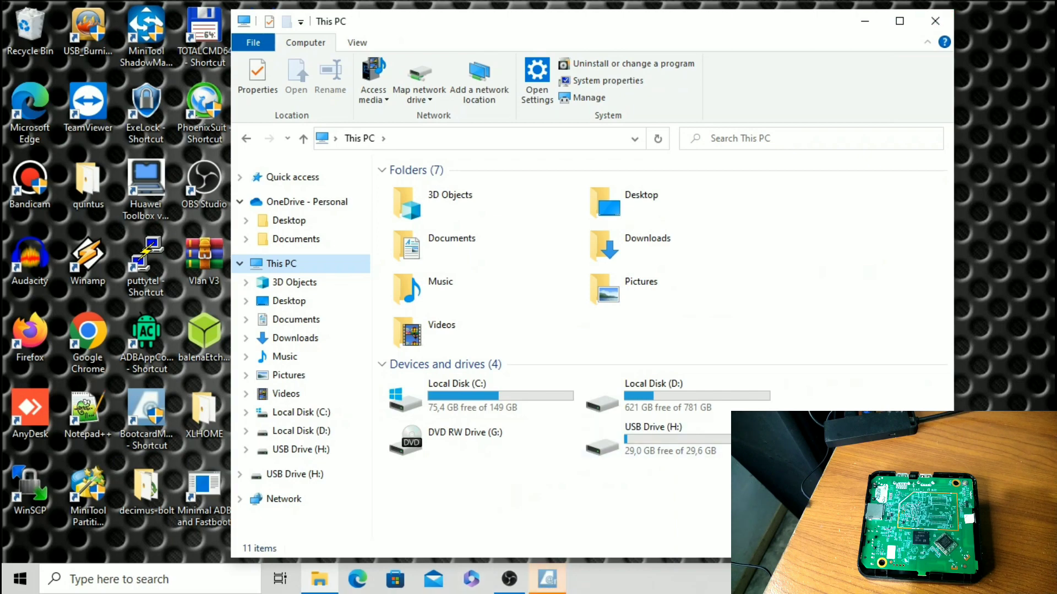
{"action": "left_click", "coordinate": [547, 579]}
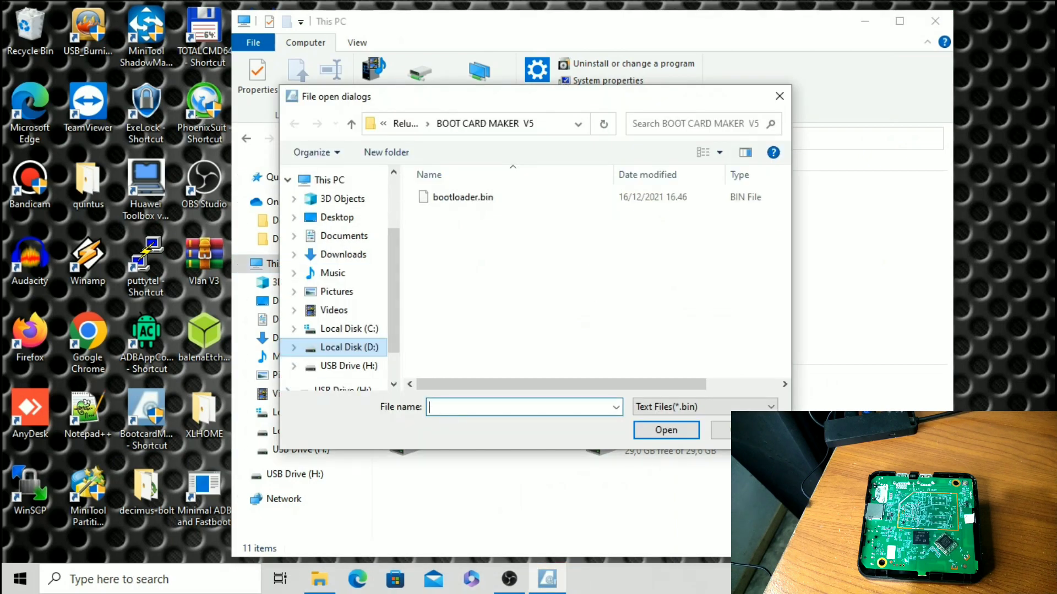
Load bootloader.bin from D:\unlock\STB\V5\Update ota 22\Relunik\BOOT CARD MAKER V5 as the boot card's bin file
{"action": "left_click", "coordinate": [348, 347]}
{"action": "double_click", "coordinate": [457, 343]}
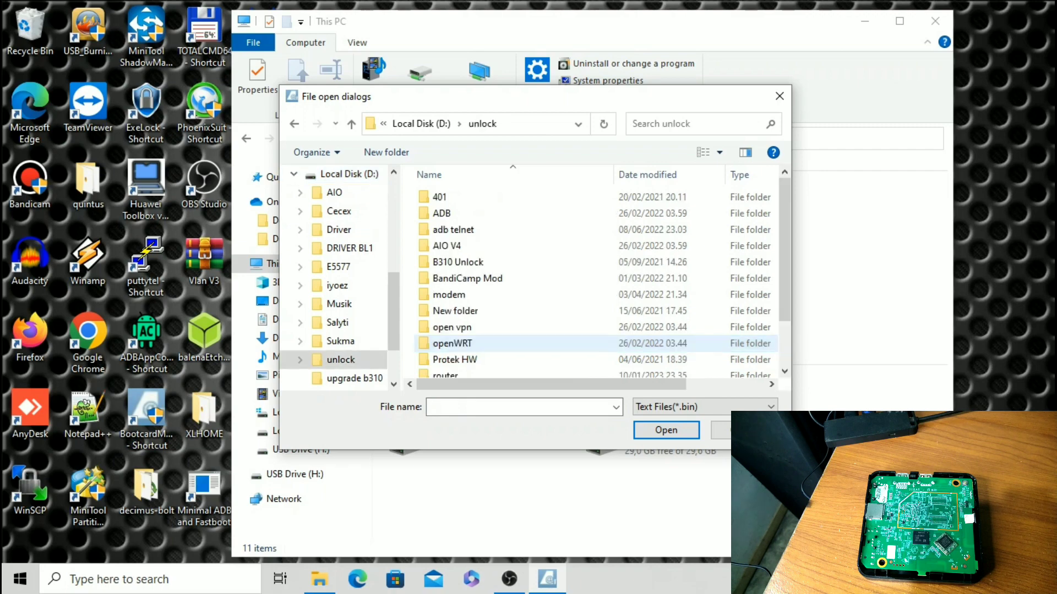
{"action": "scroll", "coordinate": [595, 280], "scroll_direction": "down", "scroll_amount": 1}
{"action": "left_click", "coordinate": [440, 336]}
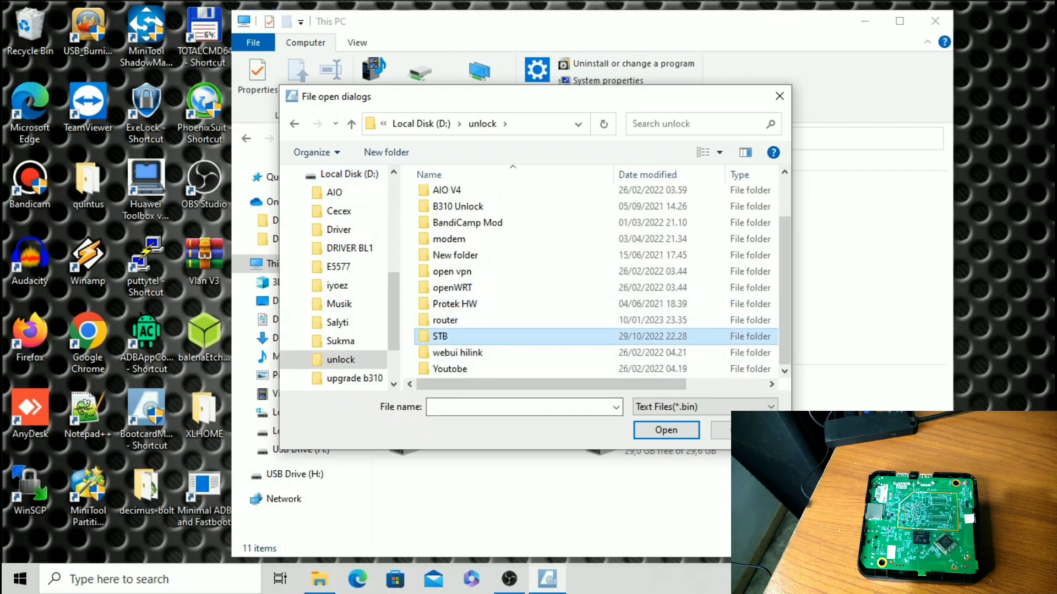
{"action": "double_click", "coordinate": [440, 336]}
{"action": "scroll", "coordinate": [594, 281], "scroll_direction": "down", "scroll_amount": 2}
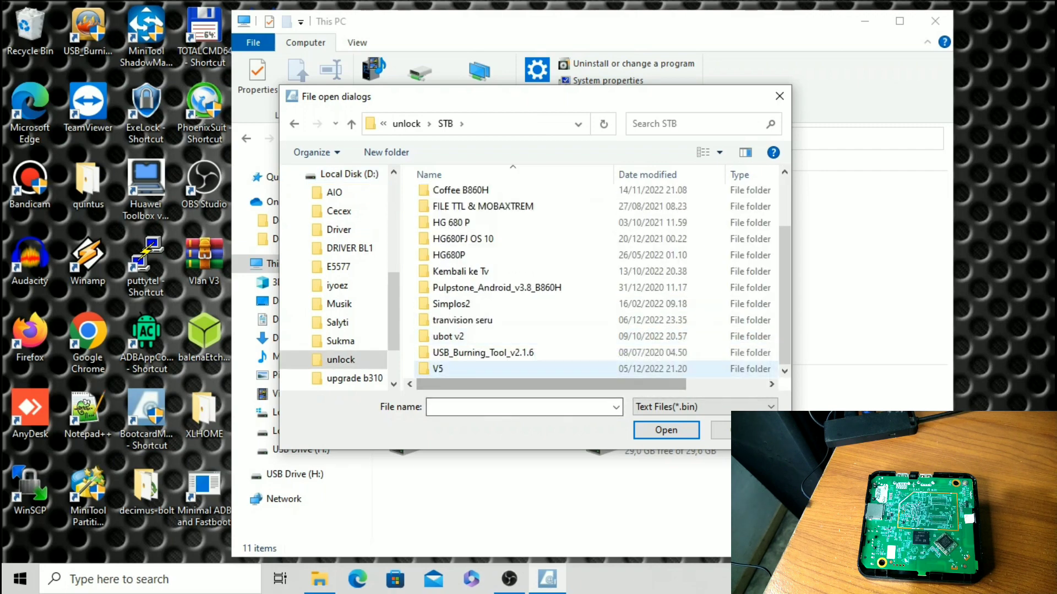
{"action": "double_click", "coordinate": [441, 369]}
{"action": "double_click", "coordinate": [460, 343]}
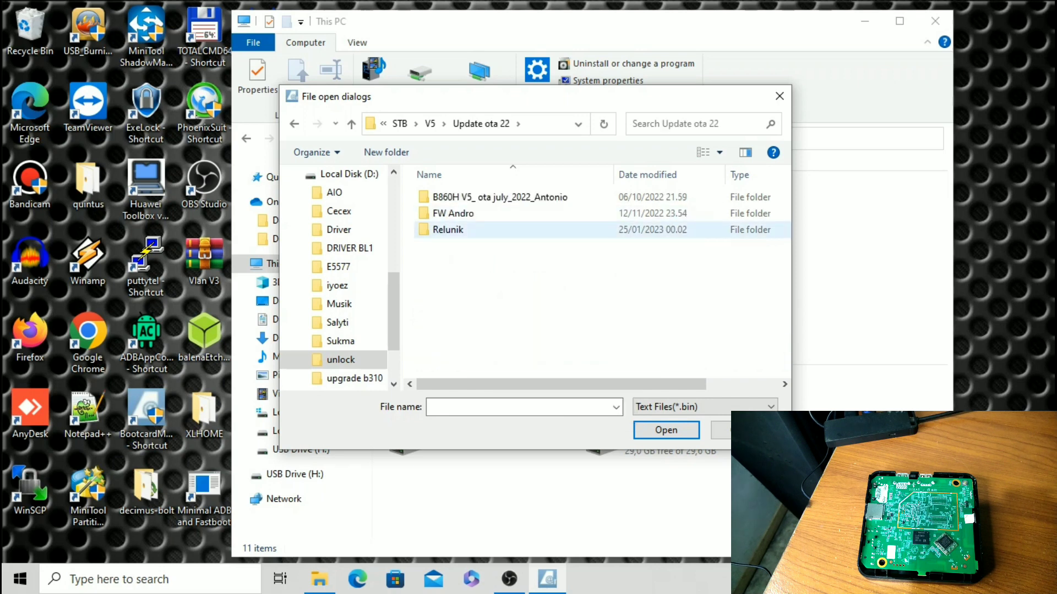
{"action": "double_click", "coordinate": [448, 230]}
{"action": "double_click", "coordinate": [462, 197]}
{"action": "double_click", "coordinate": [462, 197]}
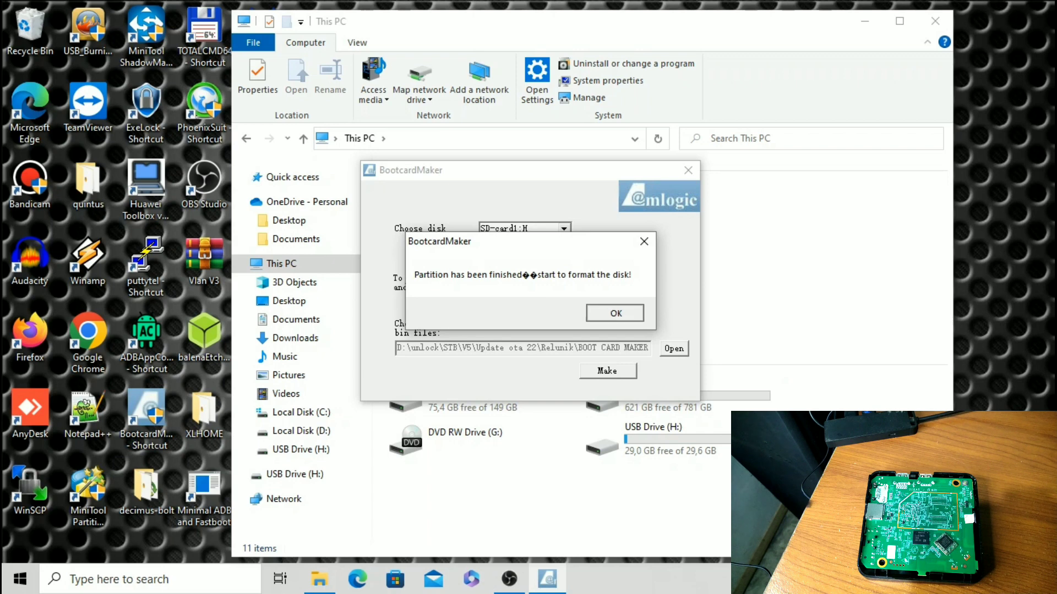
Quick-format USB Drive (H:) as FAT32, finish making the boot card, and close BootcardMaker
{"action": "key", "text": "Return"}
{"action": "key", "text": "Return"}
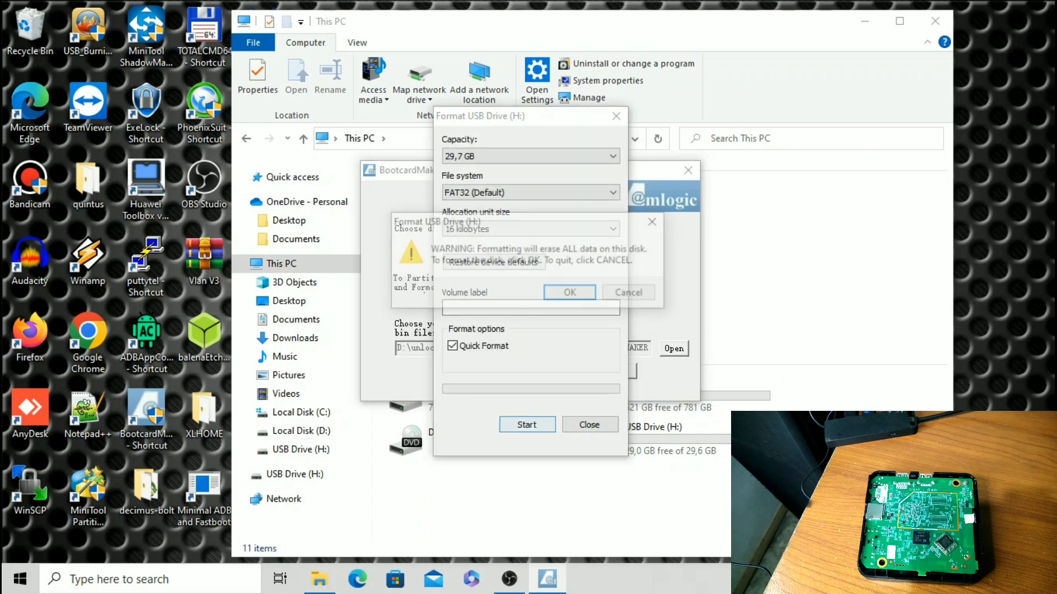
{"action": "key", "text": "Return"}
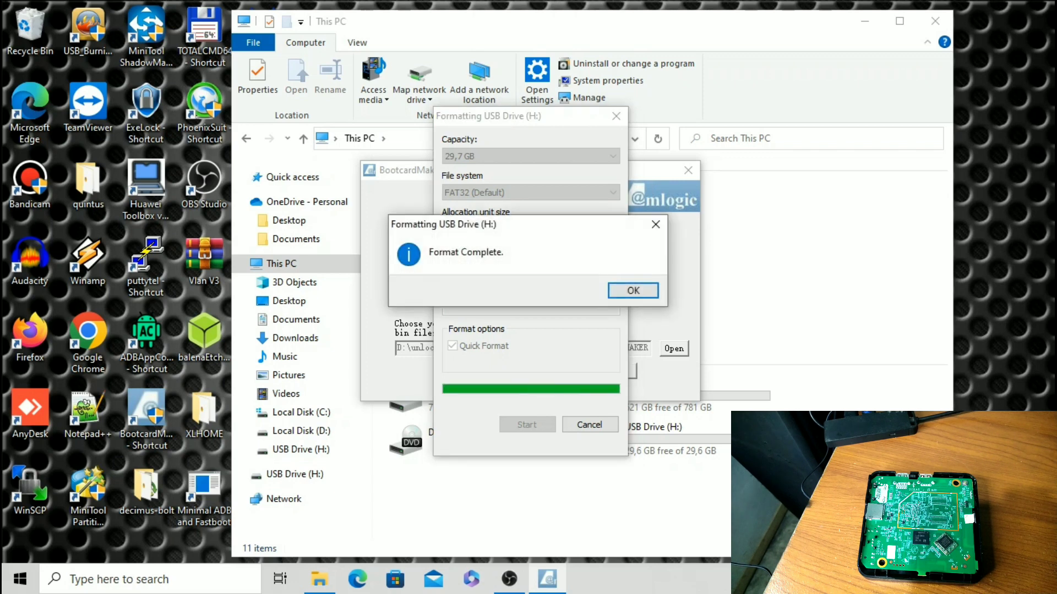
{"action": "left_click", "coordinate": [632, 290]}
{"action": "left_click", "coordinate": [589, 425]}
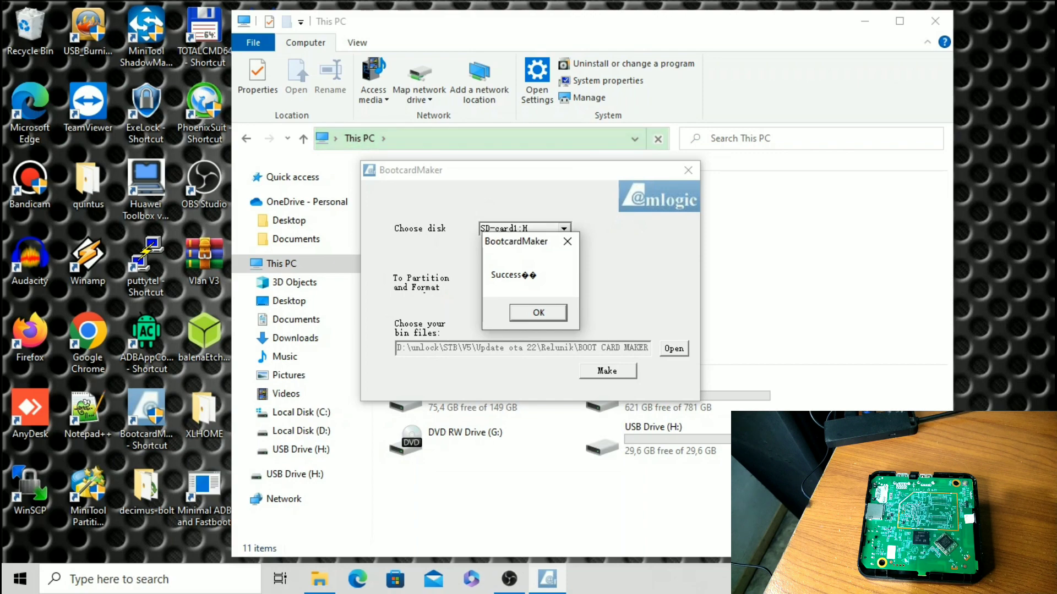
{"action": "key", "text": "Return"}
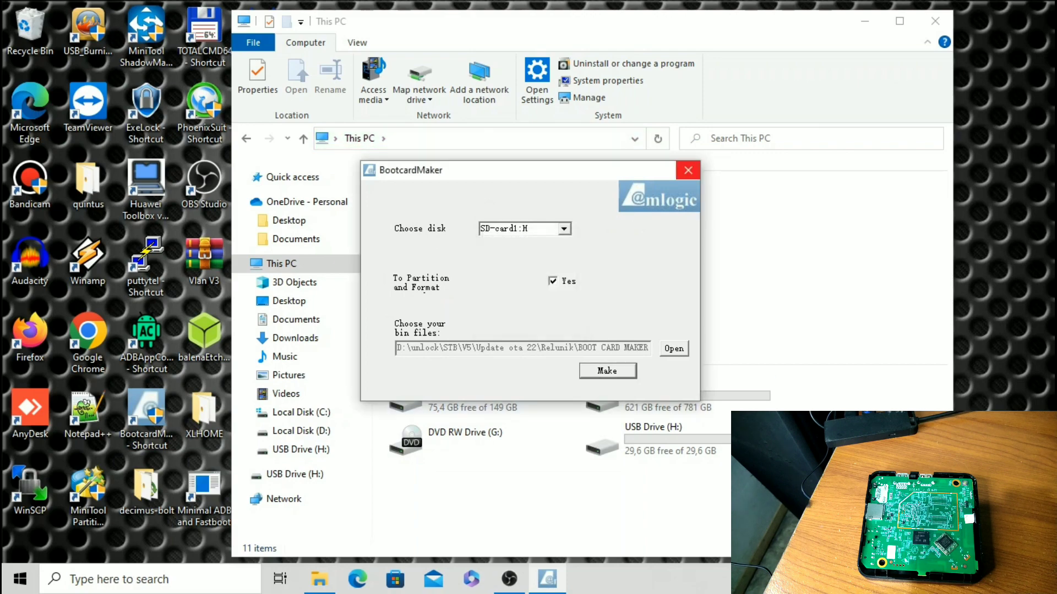
{"action": "key", "text": "alt+F4"}
In File Explorer, open the folder D:\unlock\STB\V5\Update ota 22\Relunik\BOOT CARD MAKER V5
{"action": "left_click", "coordinate": [301, 431]}
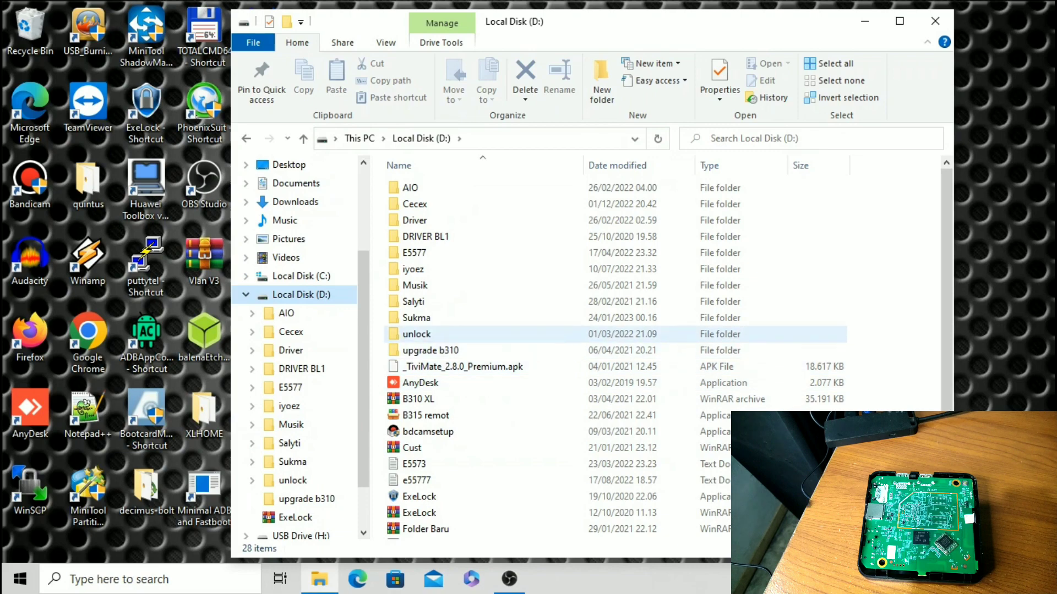
{"action": "double_click", "coordinate": [417, 334]}
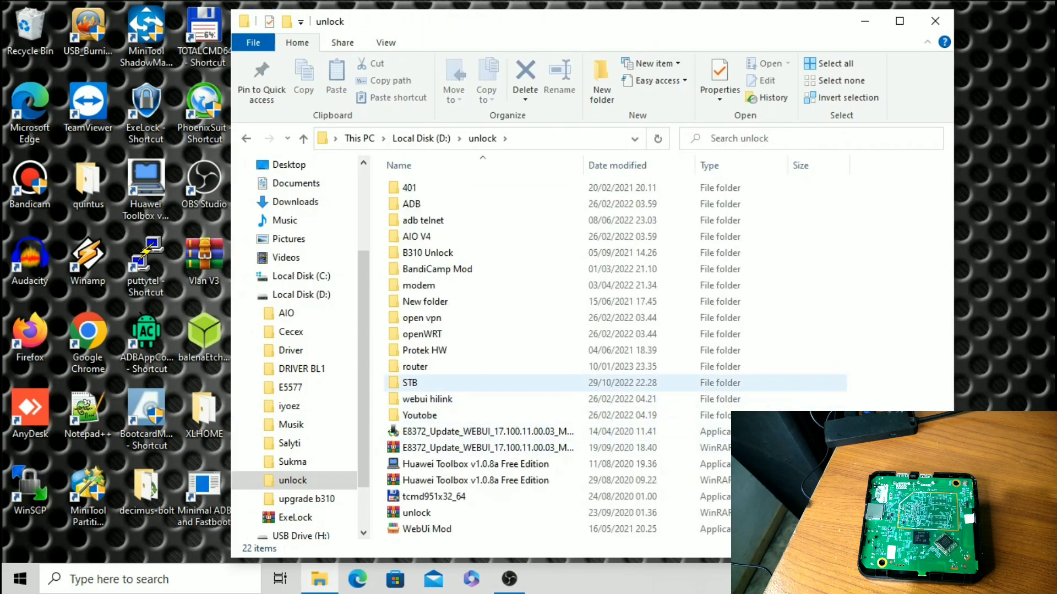
{"action": "double_click", "coordinate": [432, 378]}
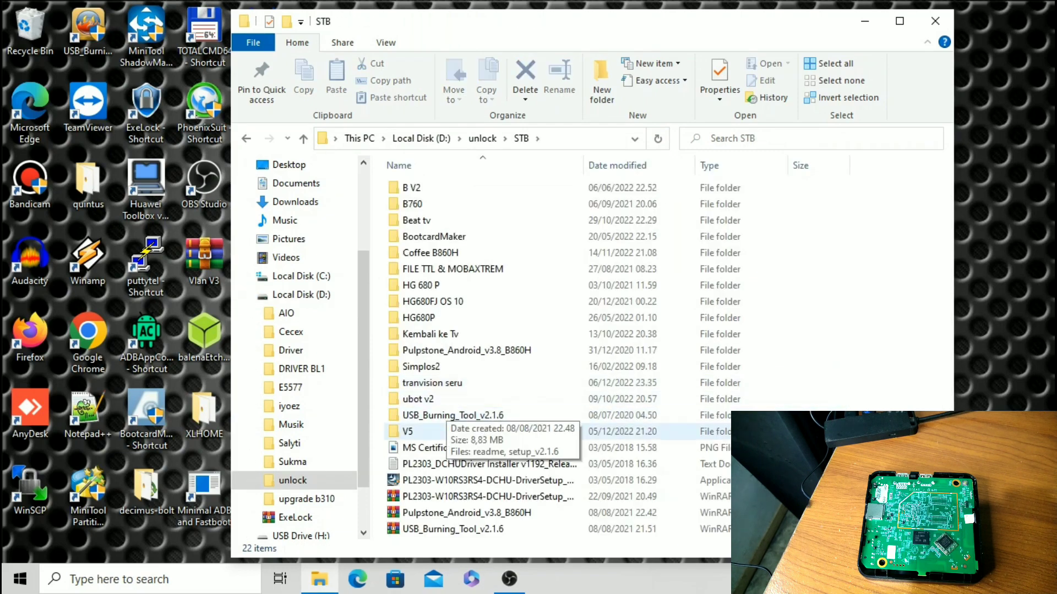
{"action": "double_click", "coordinate": [407, 431]}
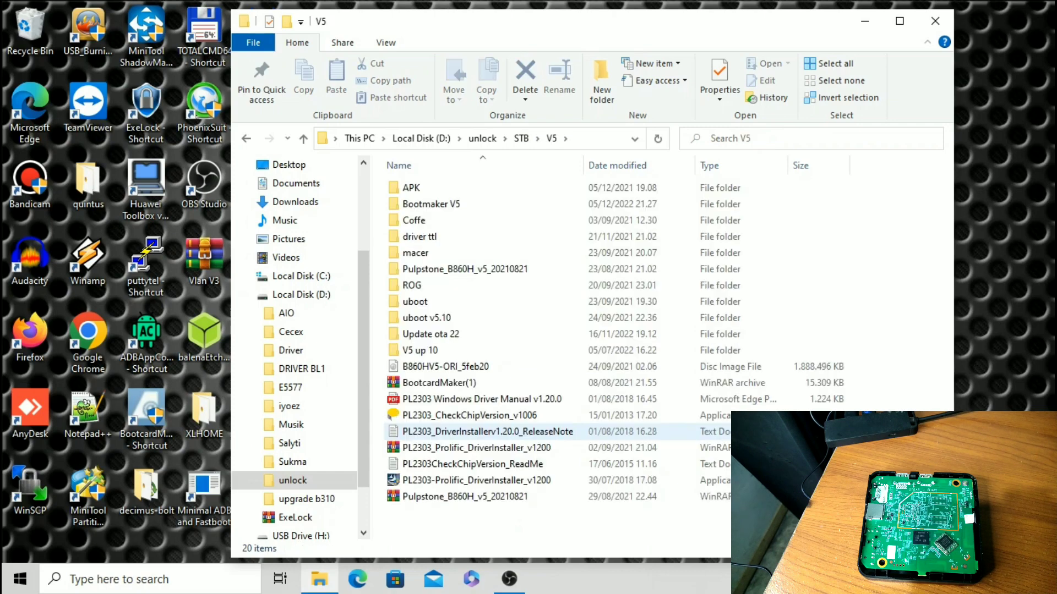
{"action": "double_click", "coordinate": [431, 334]}
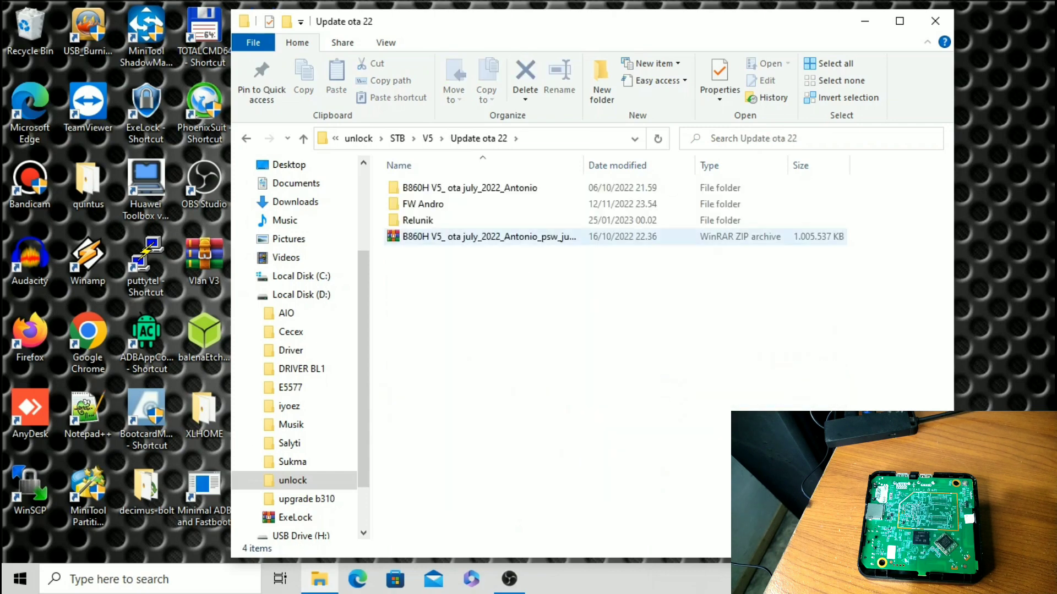
{"action": "double_click", "coordinate": [418, 221]}
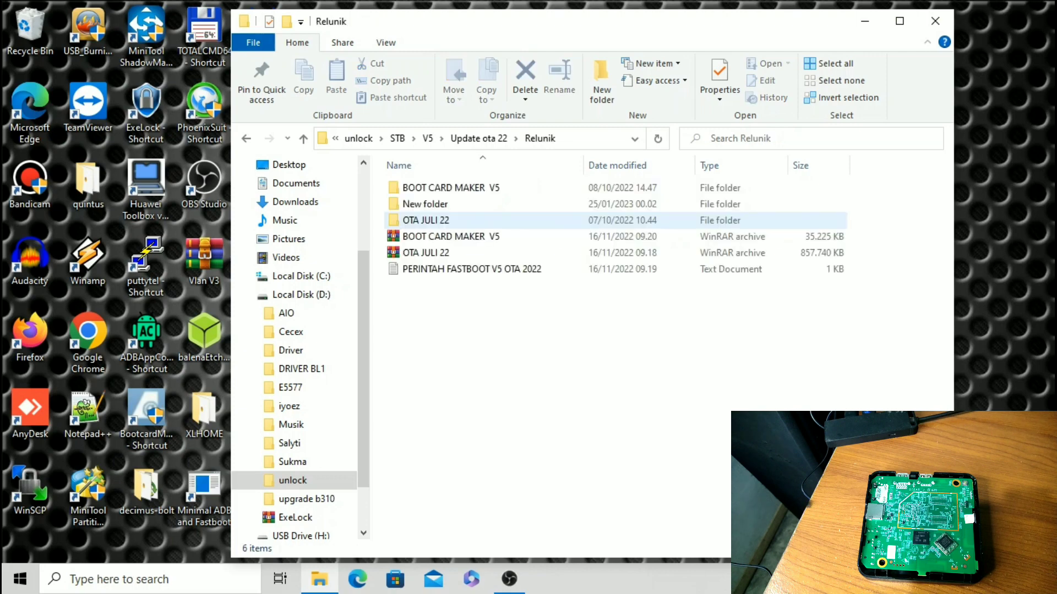
{"action": "left_click", "coordinate": [443, 188]}
{"action": "double_click", "coordinate": [443, 188]}
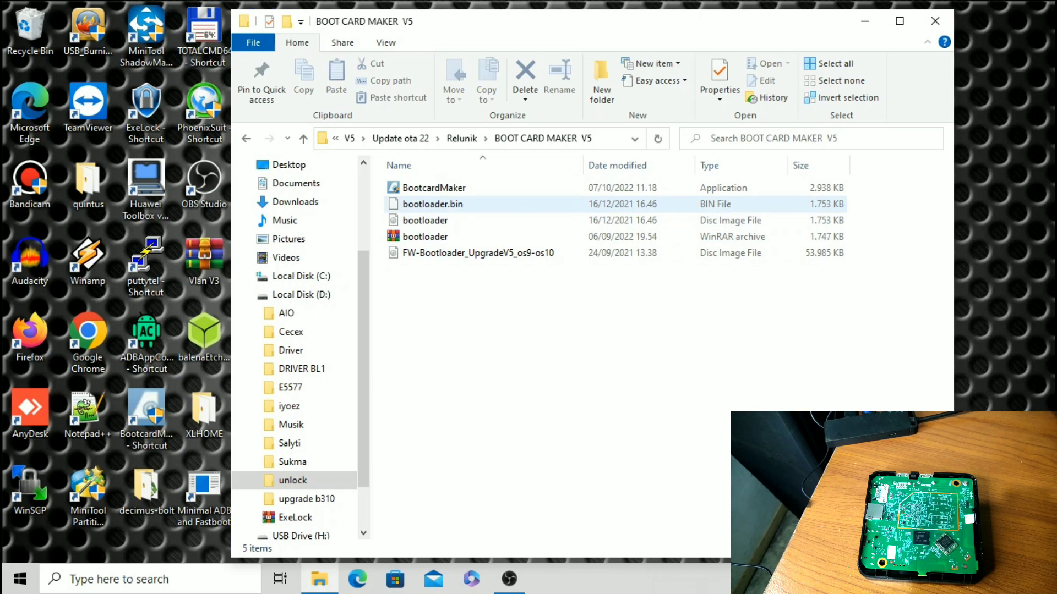
Copy bootloader.bin, the bootloader disc image and the FW-Bootloader_UpgradeV5_os9-os10 disc image
{"action": "left_click", "coordinate": [432, 204]}
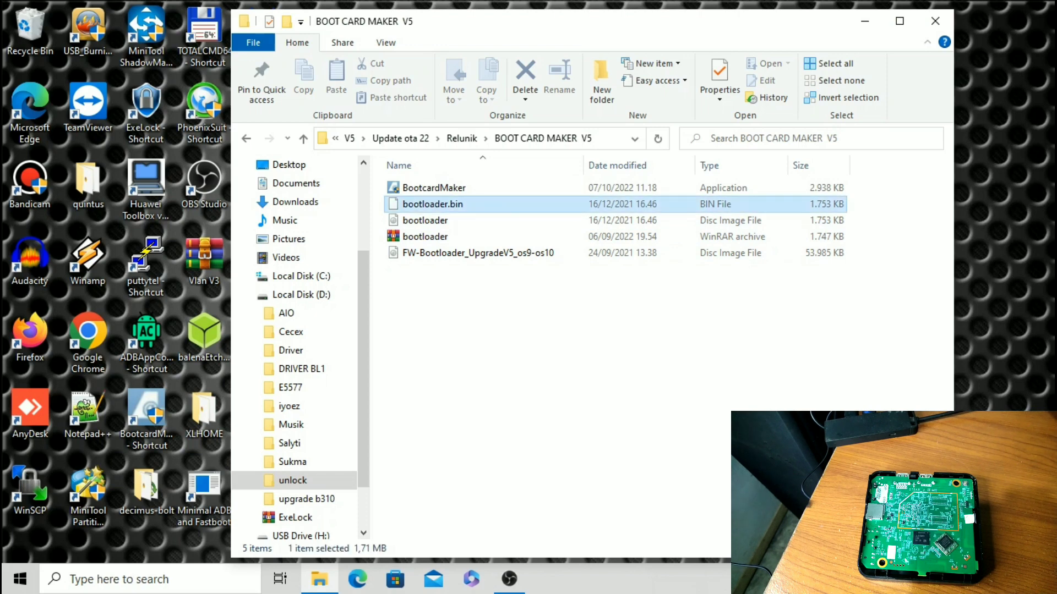
{"action": "left_click", "coordinate": [424, 220], "text": "ctrl"}
{"action": "left_click", "coordinate": [478, 252], "text": "ctrl"}
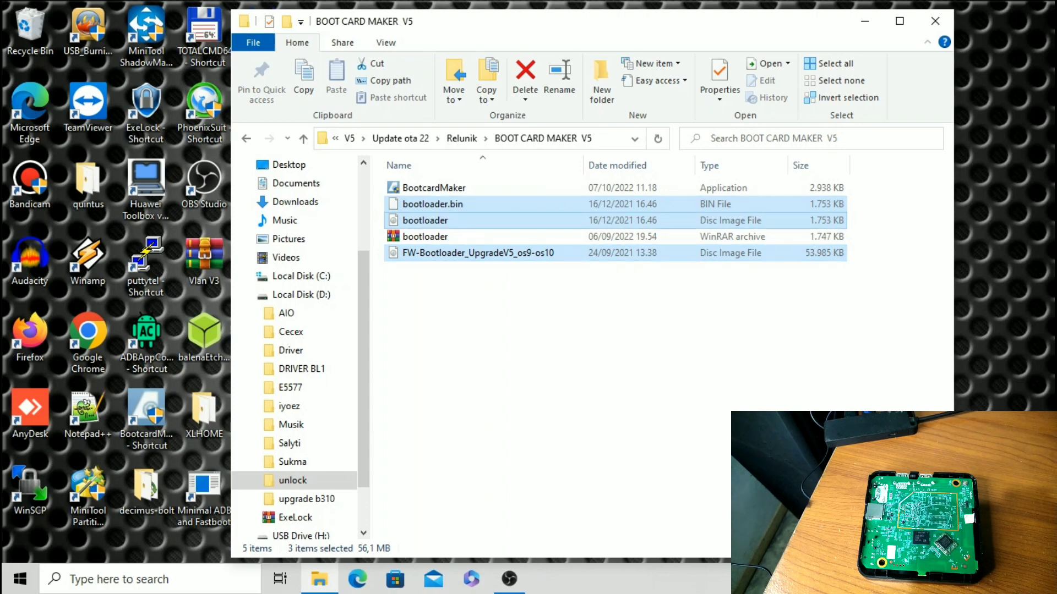
{"action": "right_click", "coordinate": [444, 221]}
{"action": "left_click", "coordinate": [480, 430]}
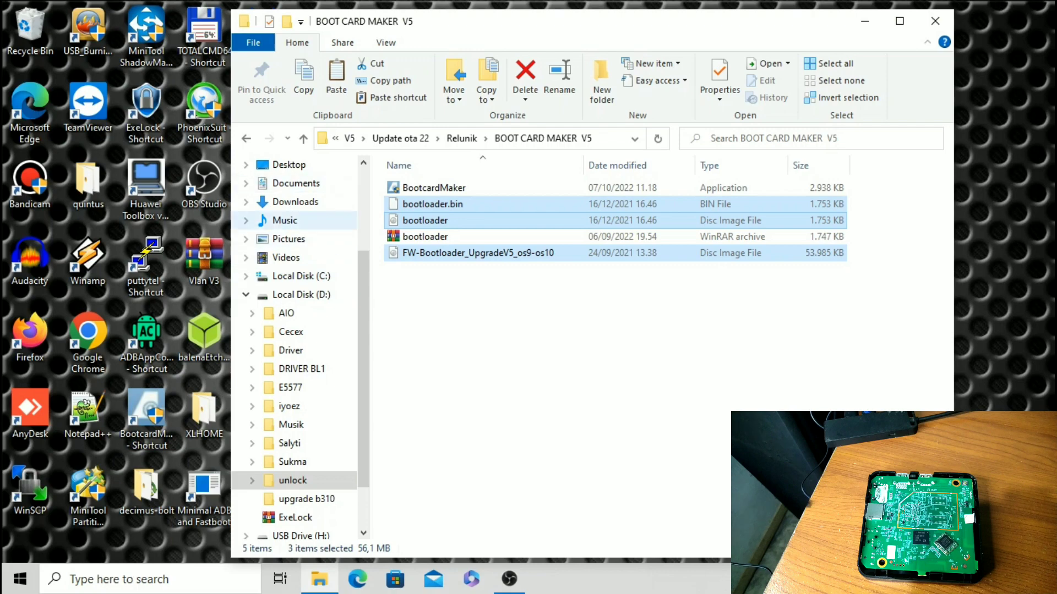
Paste the copied bootloader files onto USB Drive (H:) and eject the drive
{"action": "scroll", "coordinate": [291, 220], "scroll_direction": "up", "scroll_amount": 2}
{"action": "left_click", "coordinate": [280, 171]}
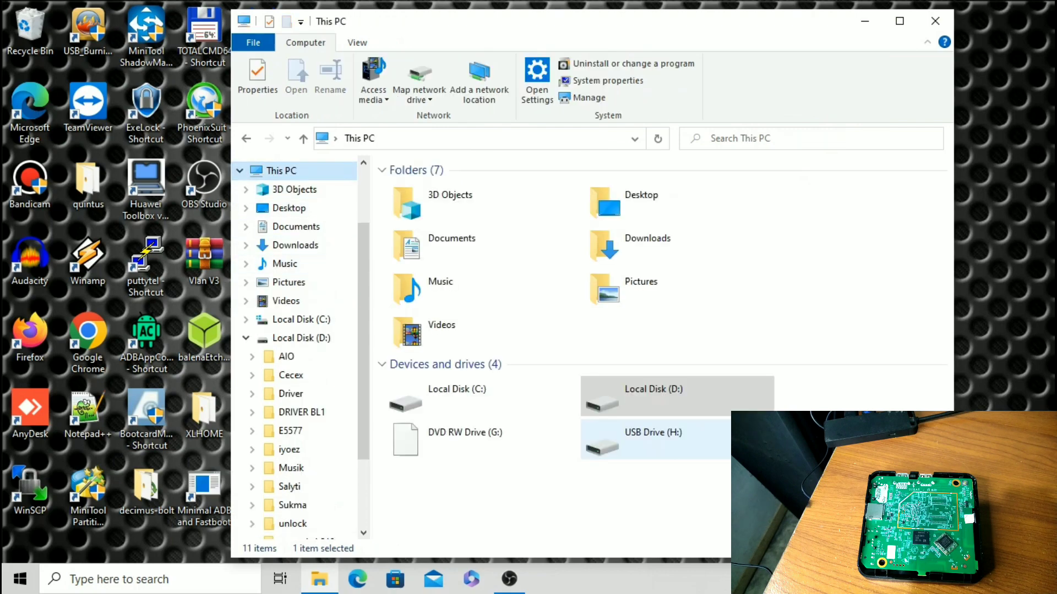
{"action": "right_click", "coordinate": [656, 435]}
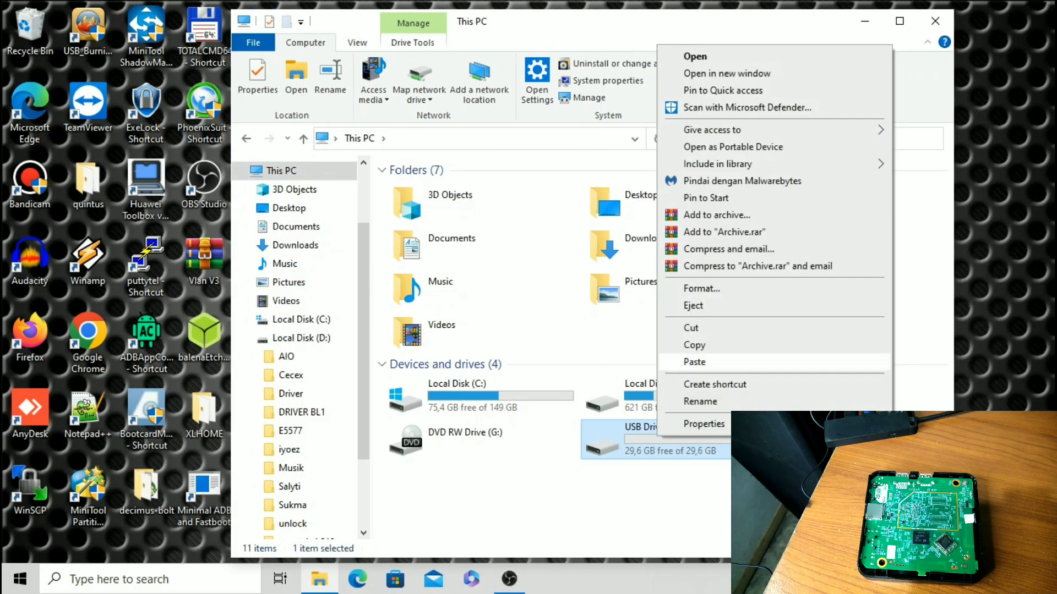
{"action": "left_click", "coordinate": [694, 362]}
{"action": "key", "text": "ctrl+v"}
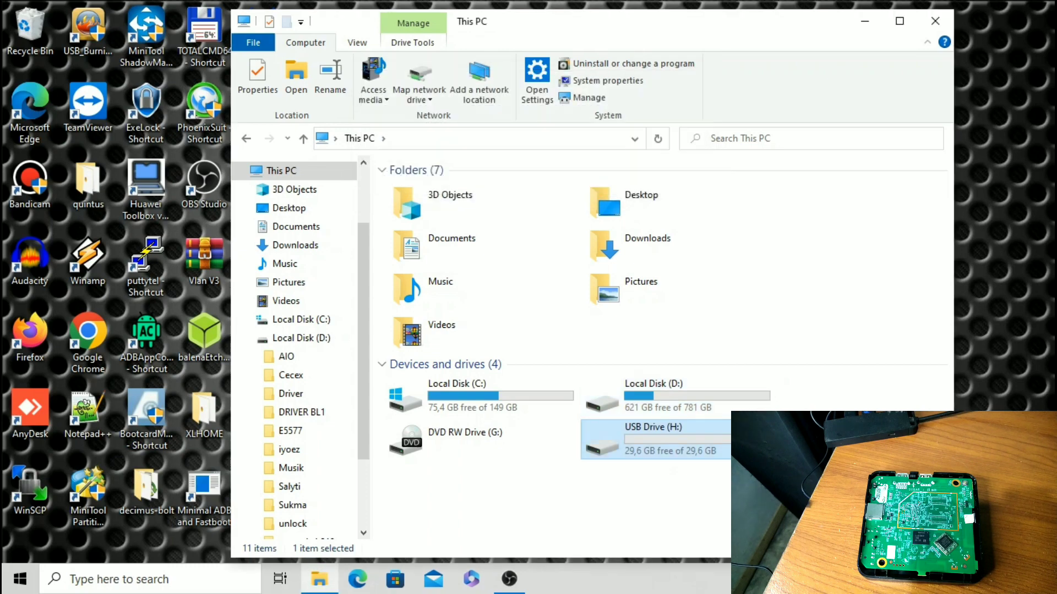
{"action": "right_click", "coordinate": [685, 440]}
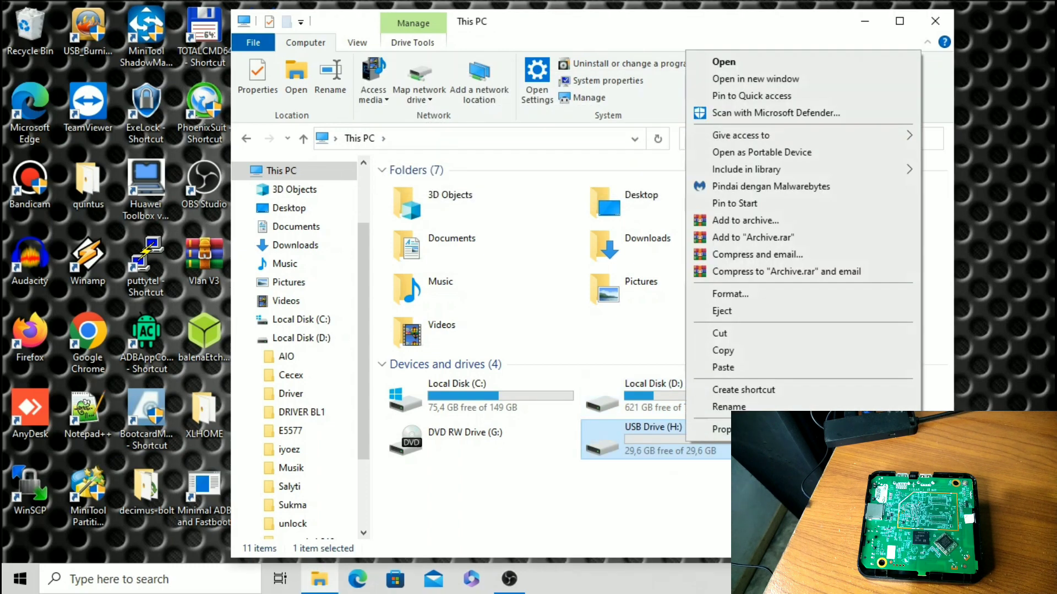
{"action": "left_click", "coordinate": [721, 308]}
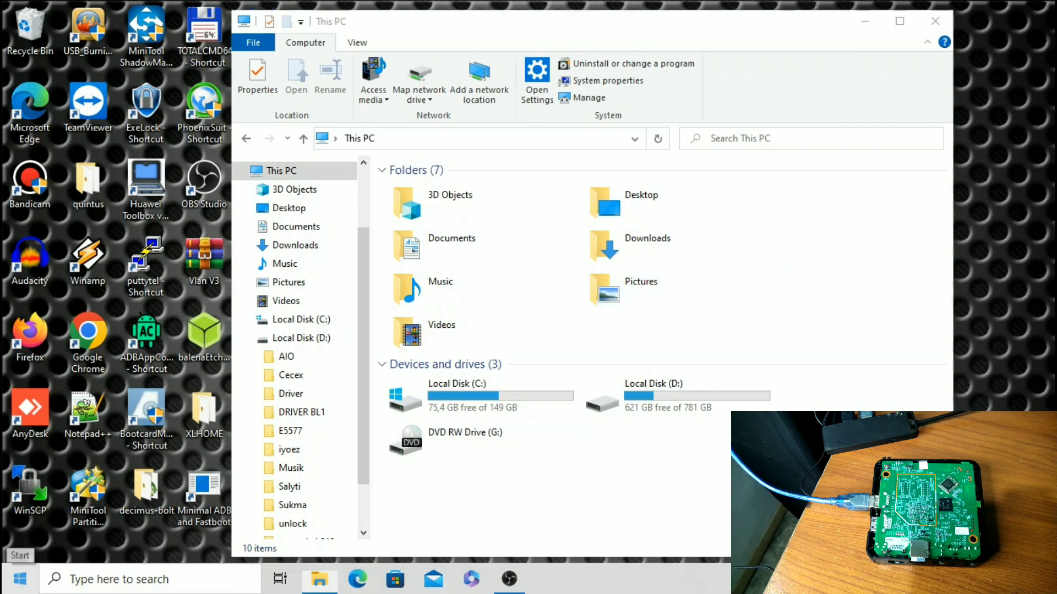
Open Device Manager, move its window to the desktop's upper-left corner and narrow it to sit beside File Explorer
{"action": "right_click", "coordinate": [20, 578]}
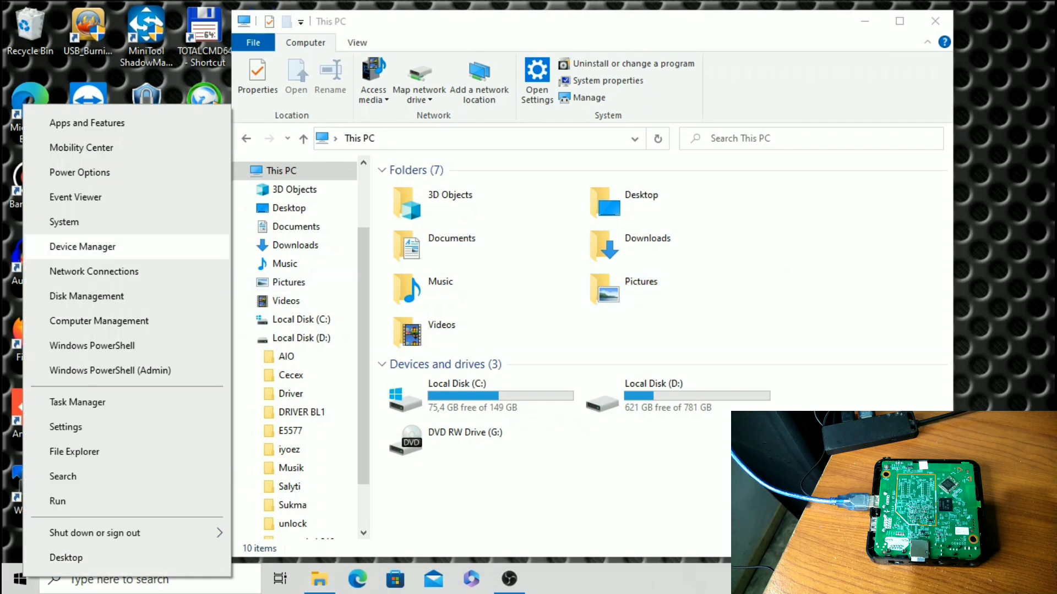
{"action": "left_click", "coordinate": [127, 246]}
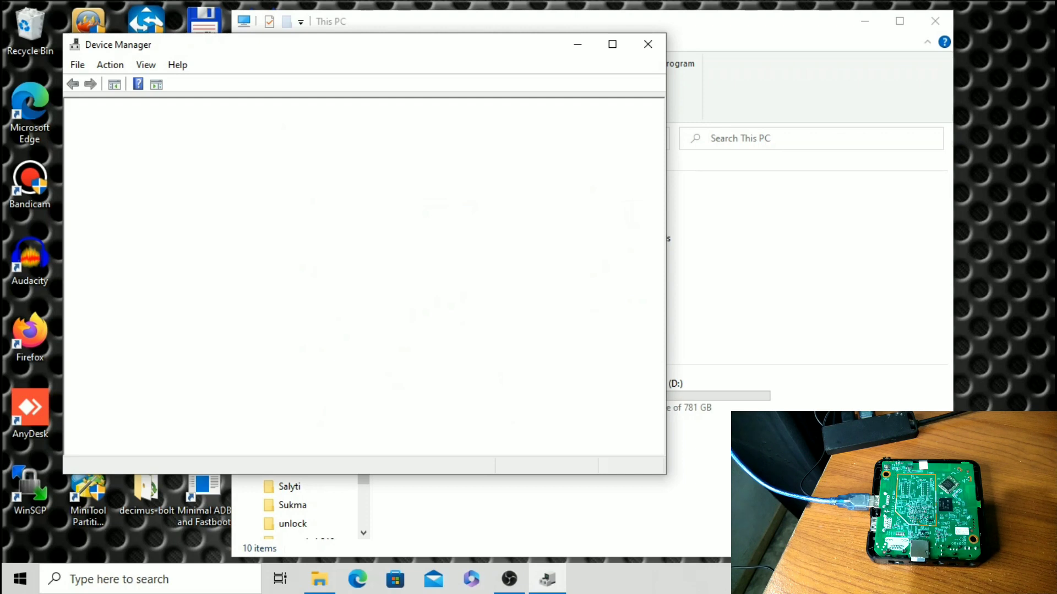
{"action": "left_click_drag", "start_coordinate": [364, 44], "coordinate": [309, 28]}
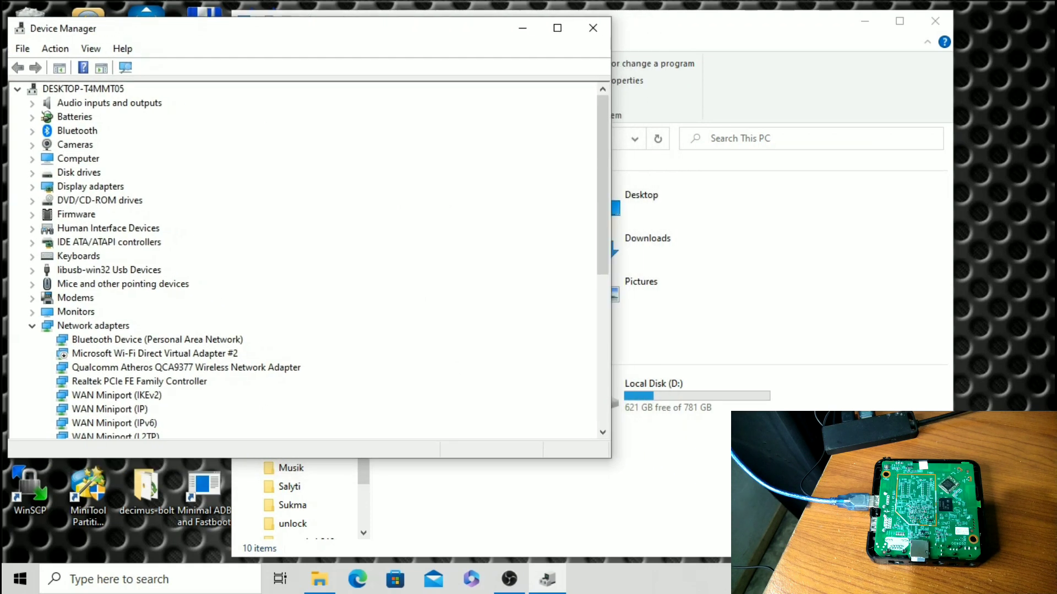
{"action": "left_click_drag", "start_coordinate": [610, 238], "coordinate": [347, 237]}
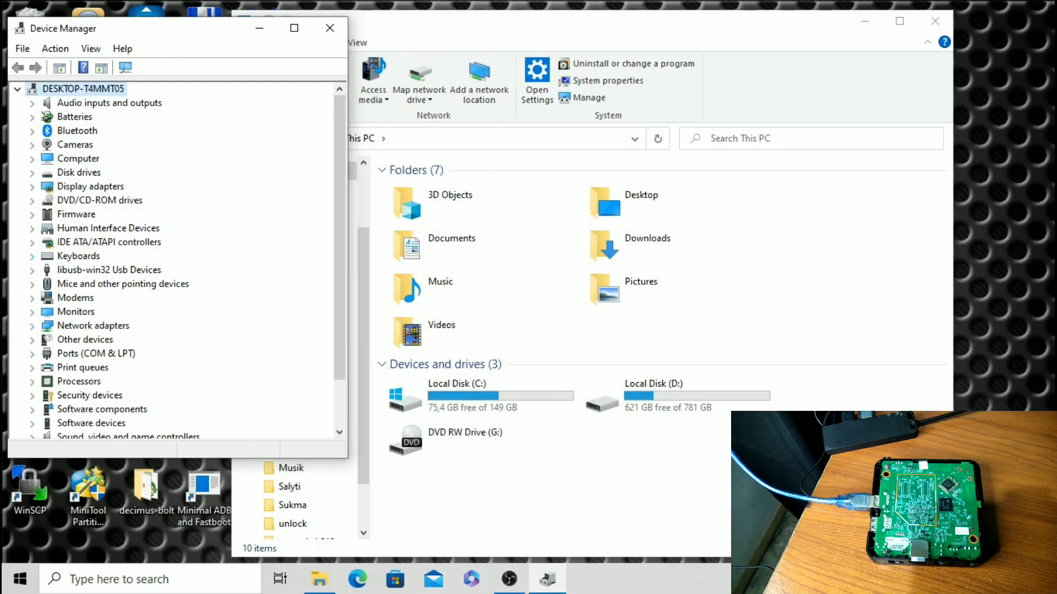
{"action": "left_click_drag", "start_coordinate": [347, 237], "coordinate": [280, 237]}
In File Explorer, browse to the folder D:\unlock\STB
{"action": "left_click", "coordinate": [676, 289]}
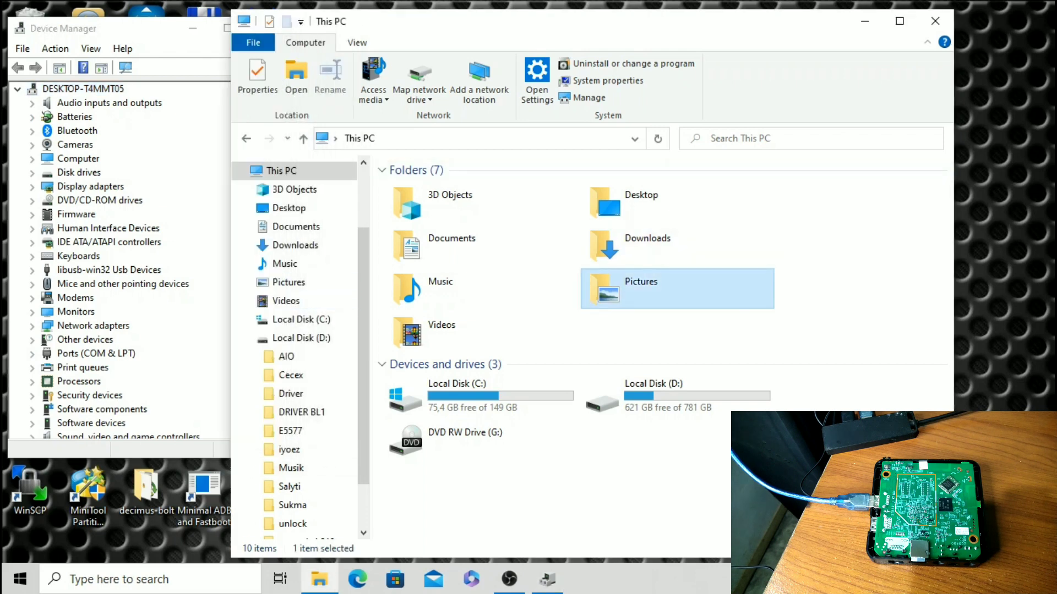
{"action": "scroll", "coordinate": [291, 440], "scroll_direction": "down", "scroll_amount": 2}
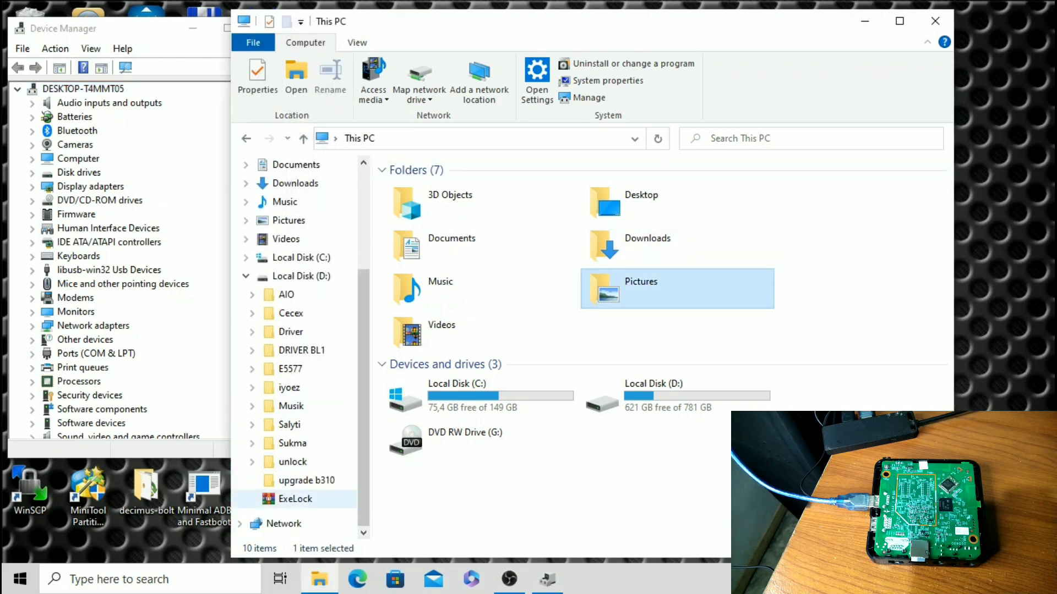
{"action": "left_click", "coordinate": [301, 275]}
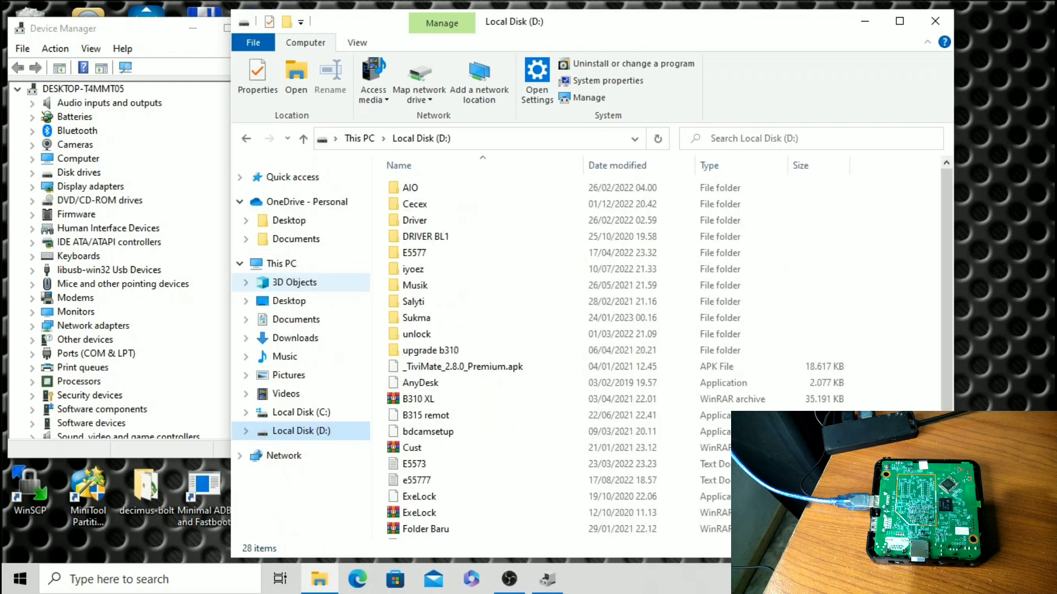
{"action": "left_click", "coordinate": [416, 334]}
{"action": "double_click", "coordinate": [417, 334]}
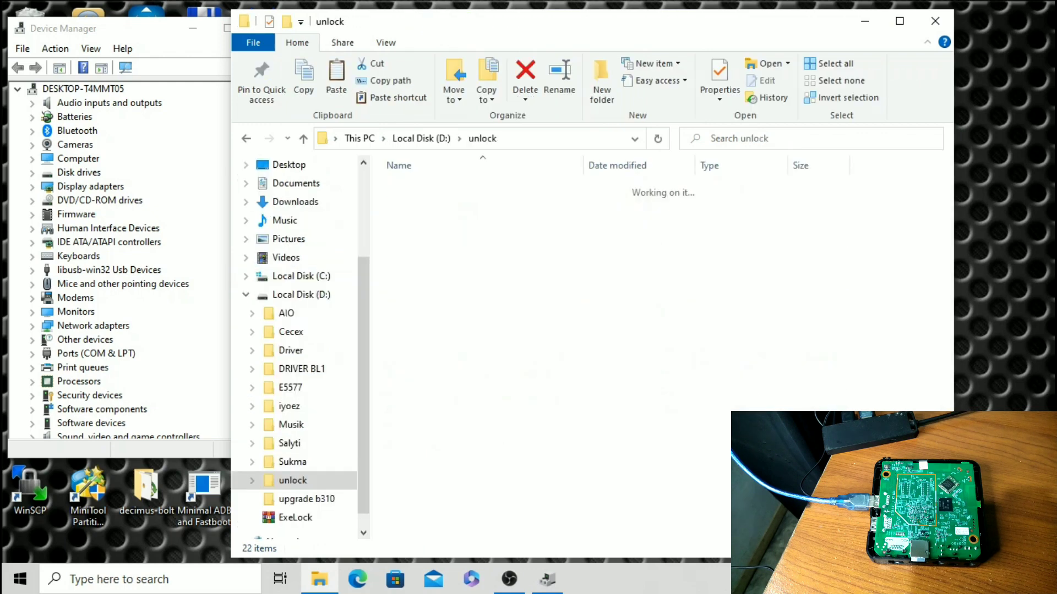
{"action": "left_click", "coordinate": [409, 383]}
{"action": "key", "text": "Return"}
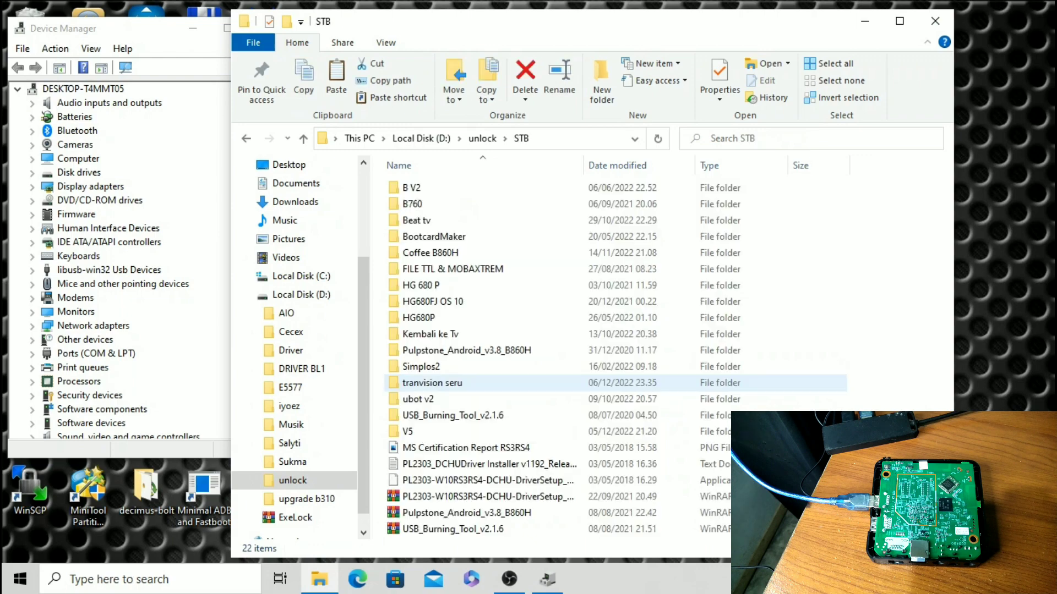
Open V5\Update ota 22, enter the B860H V5 OTA July 2022 folder and open its B860HV5 OTA JULY 2022 firmware subfolder
{"action": "double_click", "coordinate": [407, 432]}
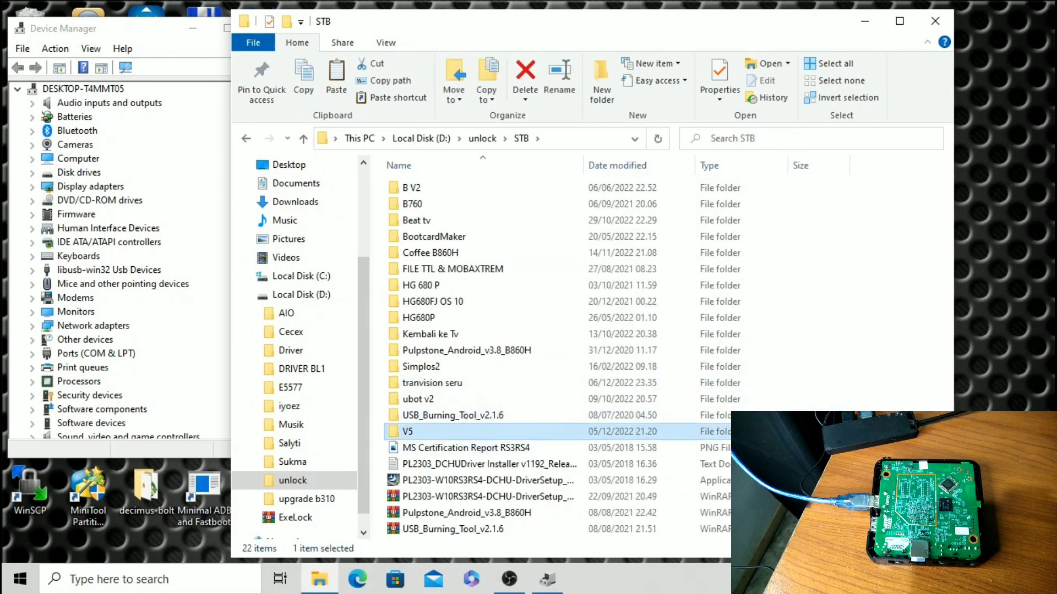
{"action": "double_click", "coordinate": [431, 335]}
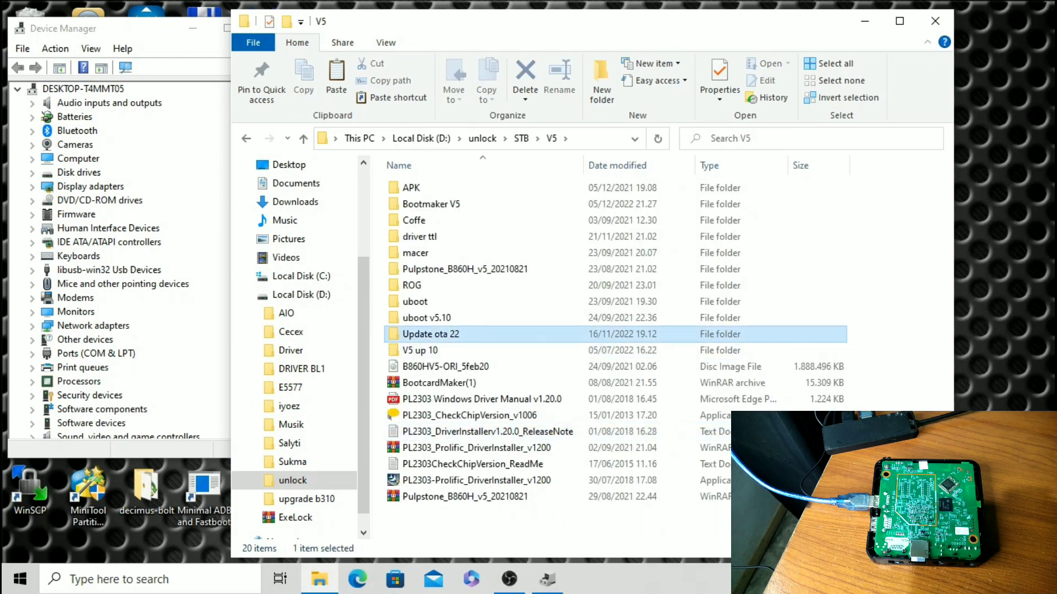
{"action": "double_click", "coordinate": [469, 187]}
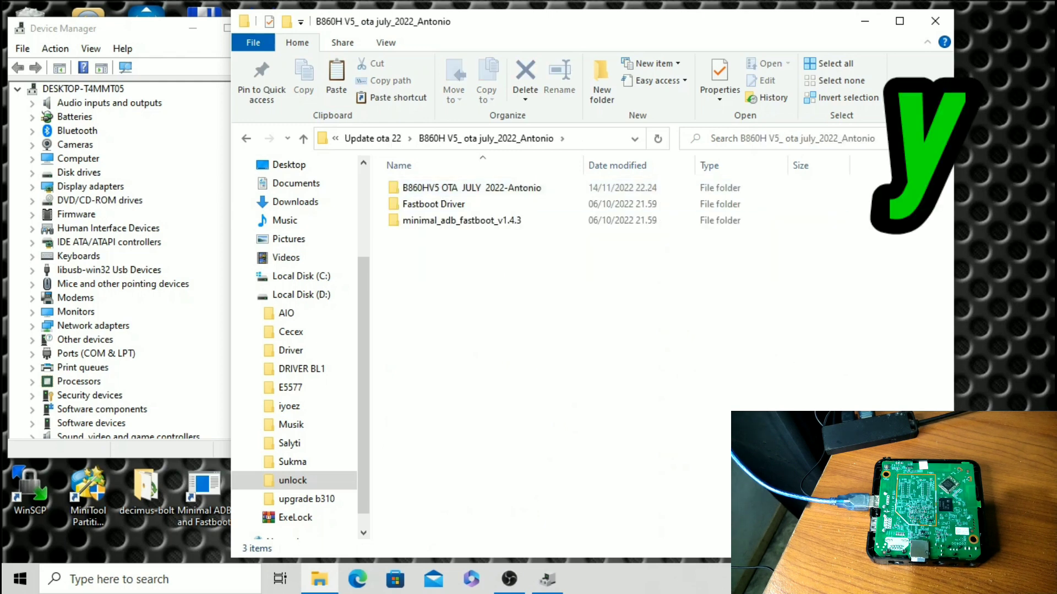
{"action": "left_click", "coordinate": [471, 187]}
{"action": "double_click", "coordinate": [471, 187]}
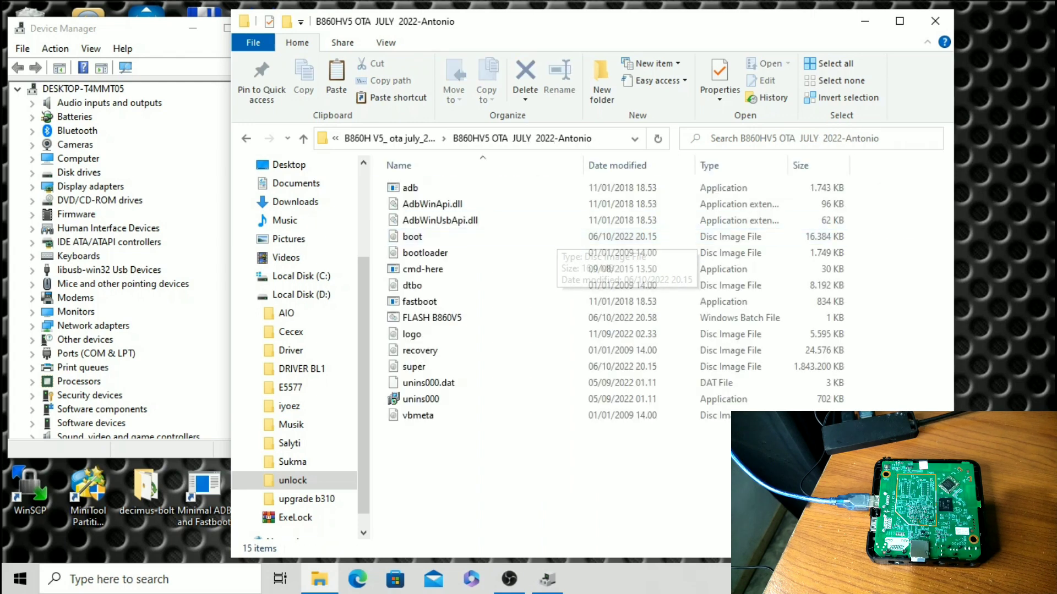
Move the File Explorer window lower to uncover the OBS preview, and expand the Android Device category in Device Manager
{"action": "left_click_drag", "start_coordinate": [556, 22], "coordinate": [513, 124]}
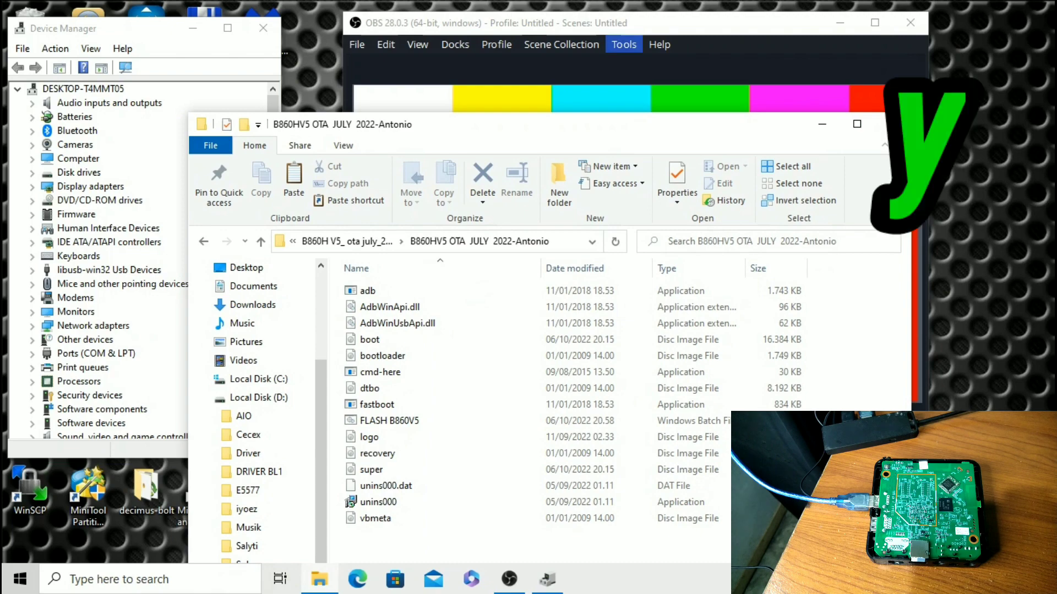
{"action": "left_click_drag", "start_coordinate": [507, 124], "coordinate": [533, 93]}
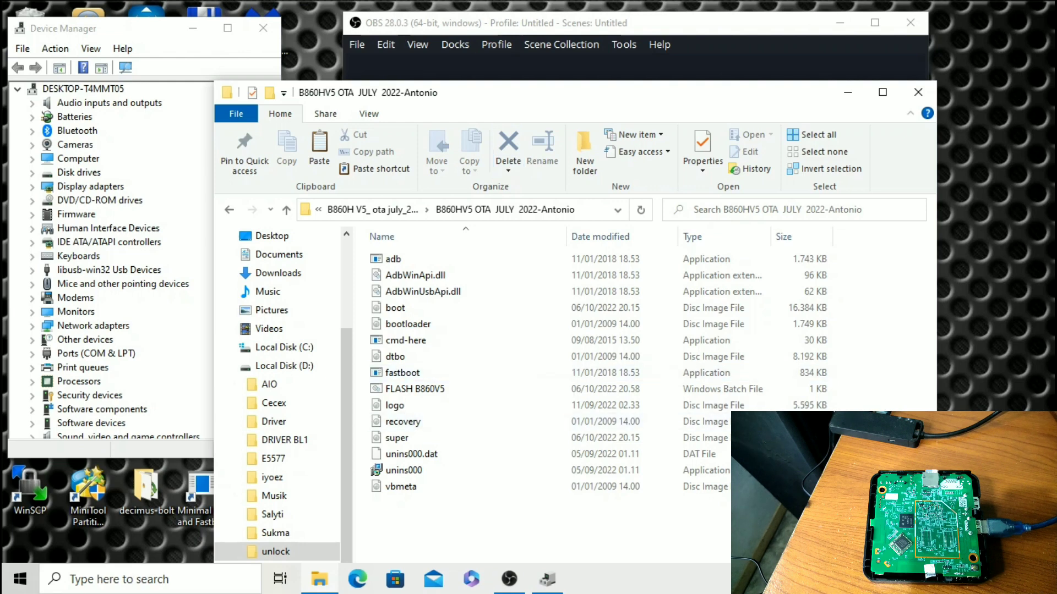
{"action": "key", "text": "alt+Tab"}
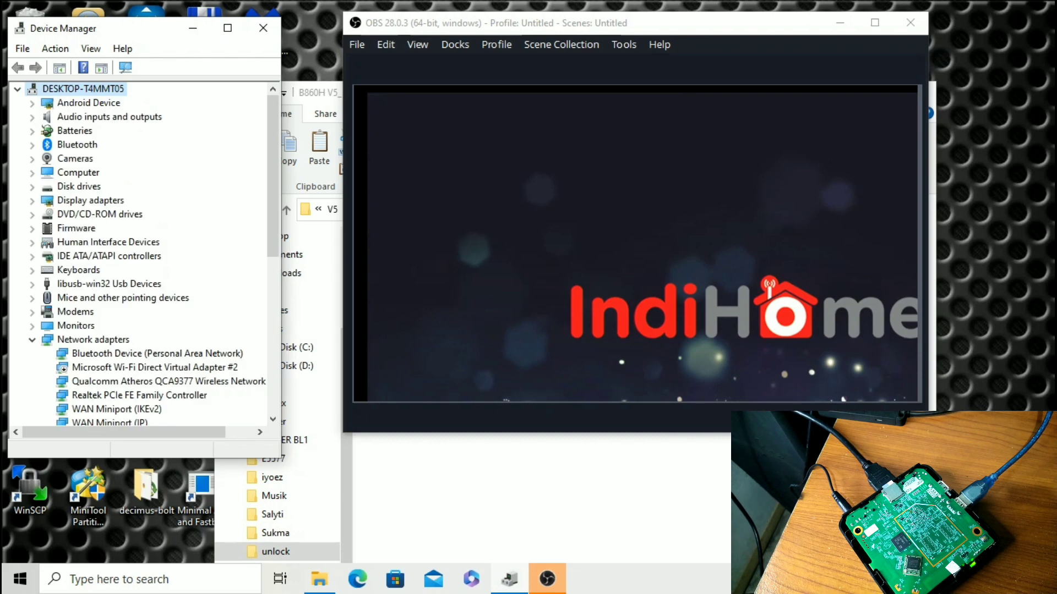
{"action": "left_click", "coordinate": [32, 103]}
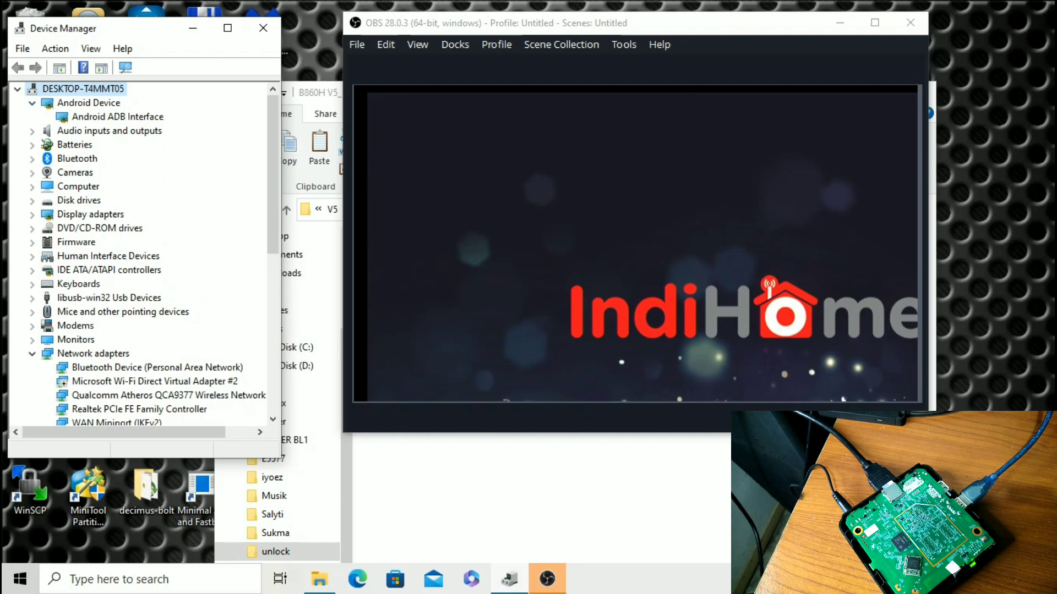
Return to File Explorer, open the B860HV5 OTA JULY 2022 firmware folder and run the FLASH B860V5 batch file
{"action": "left_click", "coordinate": [496, 479]}
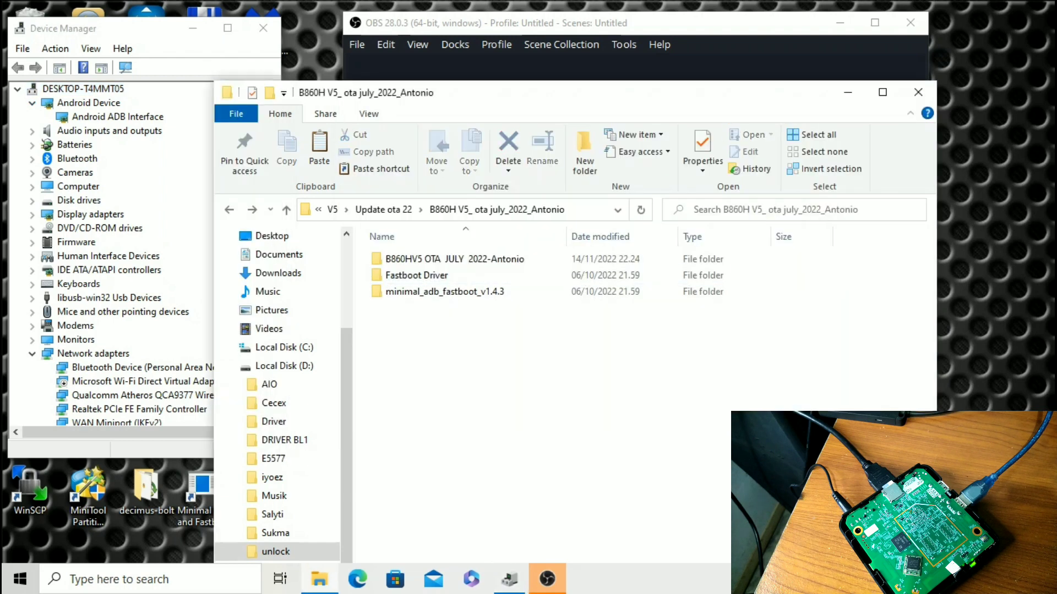
{"action": "left_click", "coordinate": [454, 259]}
{"action": "key", "text": "Return"}
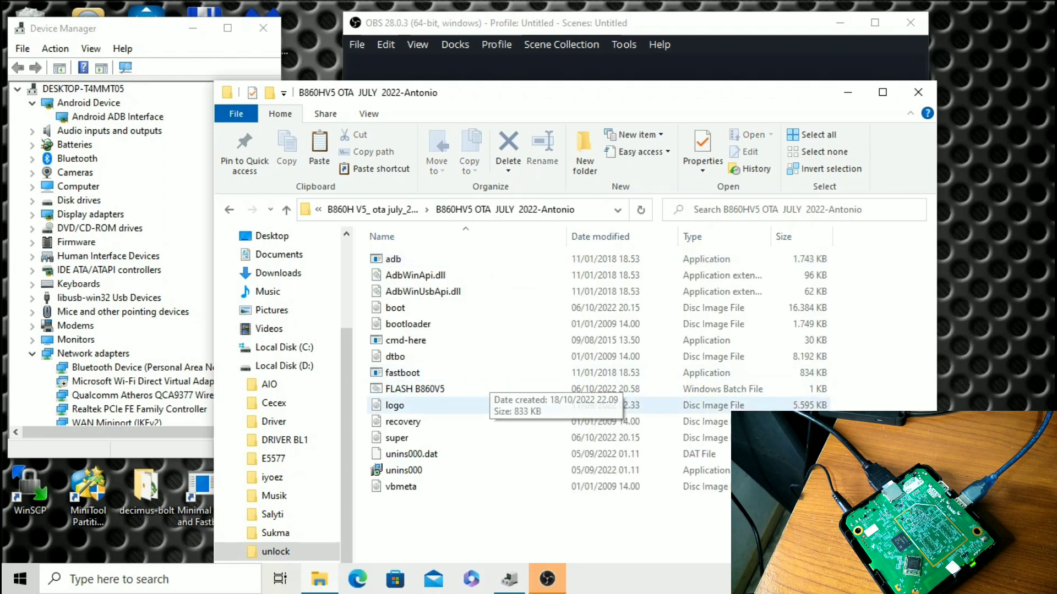
{"action": "left_click", "coordinate": [415, 389]}
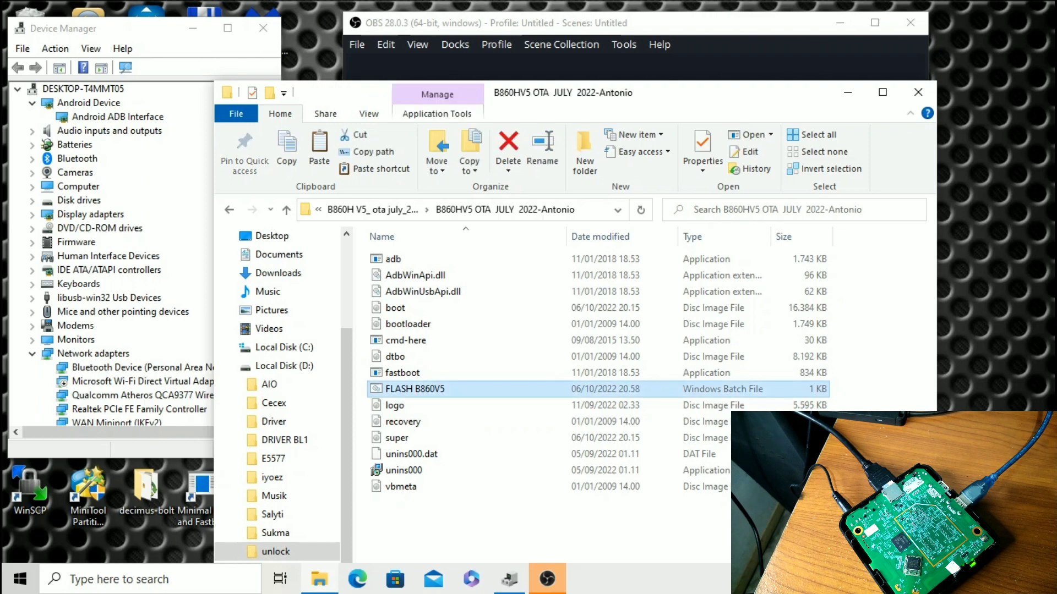
{"action": "key", "text": "Return"}
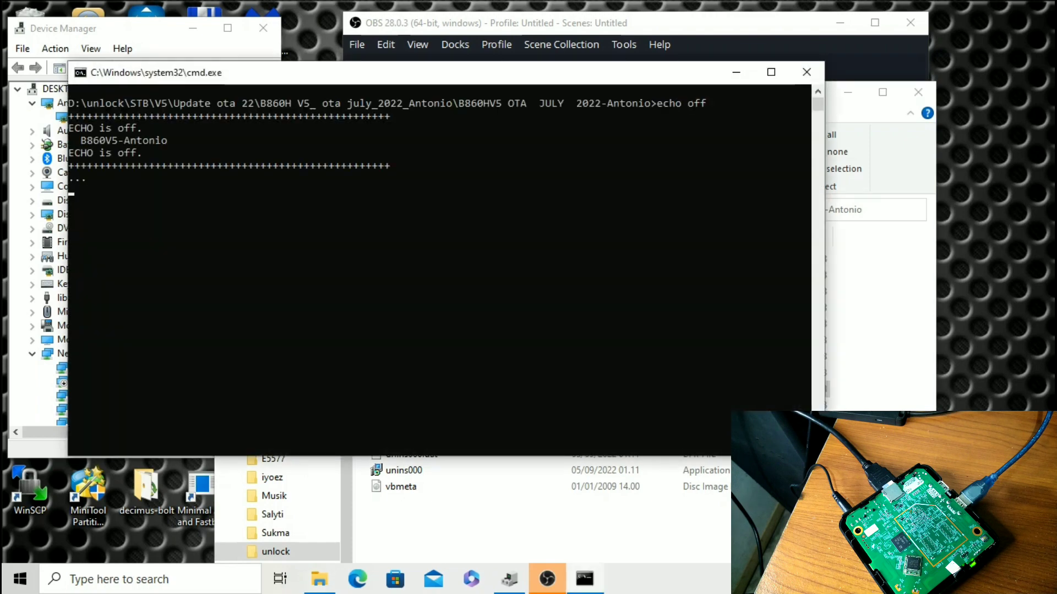